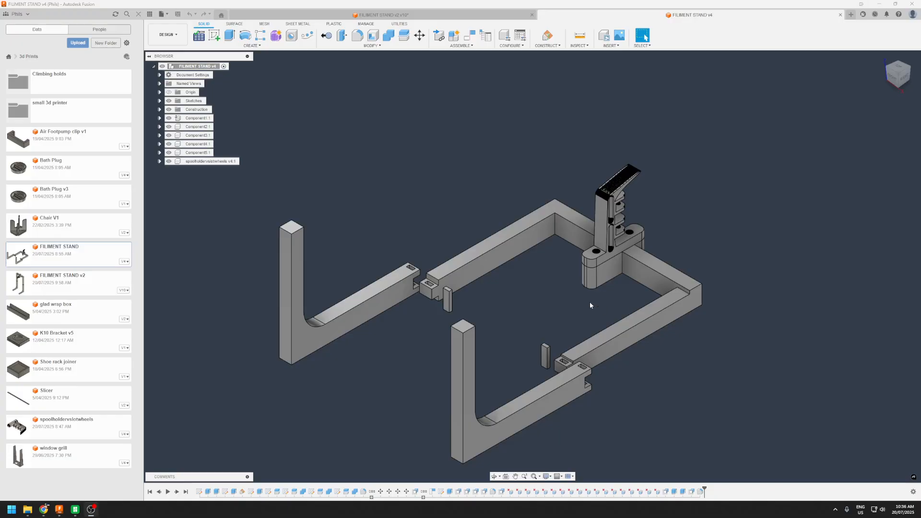
{"action": "scroll", "coordinate": [590, 304], "scroll_direction": "down", "scroll_amount": 3}
Step: Orbit the exploded v4 stand assembly through top, angled and near-front views, picking a spool-holder edge
{"action": "mouse_move", "coordinate": [572, 312]}
{"action": "middle_mouse_down", "text": "shift"}
{"action": "mouse_move", "coordinate": [584, 332]}
{"action": "mouse_move", "coordinate": [433, 277]}
{"action": "middle_mouse_up", "text": "shift"}
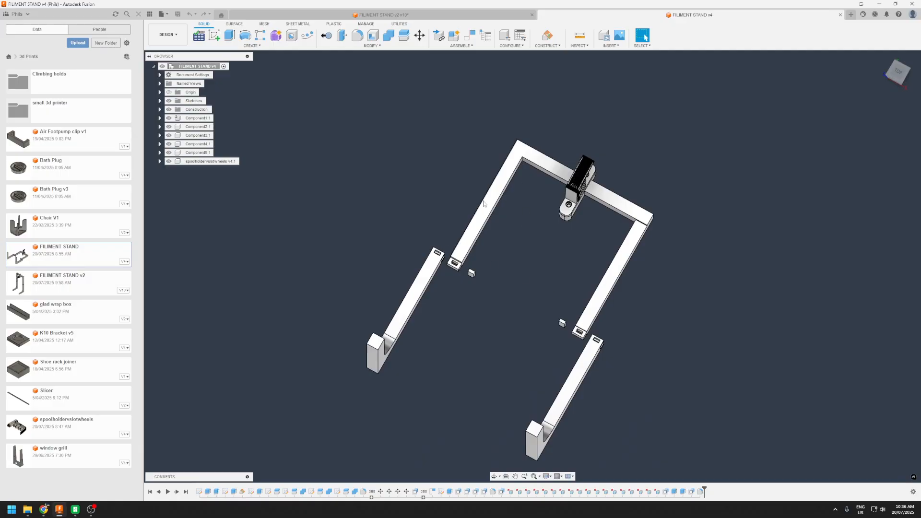
{"action": "middle_click_drag", "start_coordinate": [559, 285], "coordinate": [643, 274], "text": "shift"}
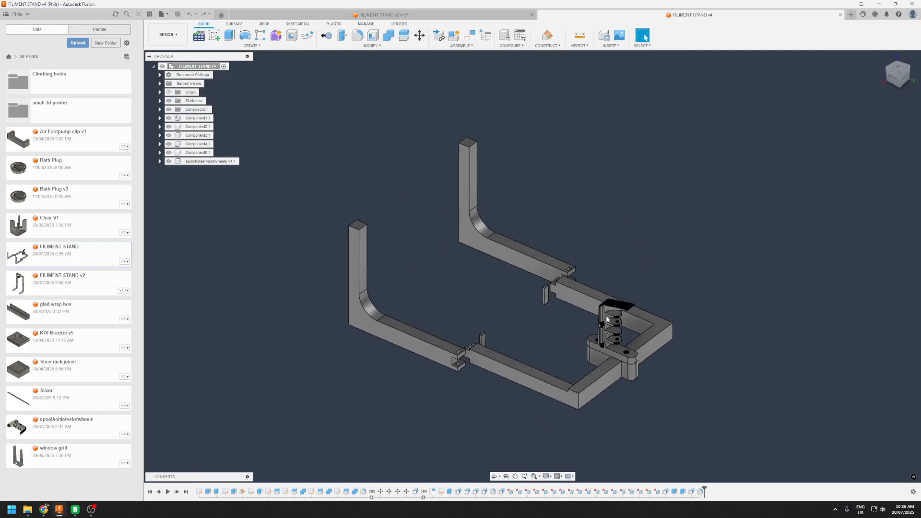
{"action": "scroll", "coordinate": [662, 356], "scroll_direction": "up", "scroll_amount": 3}
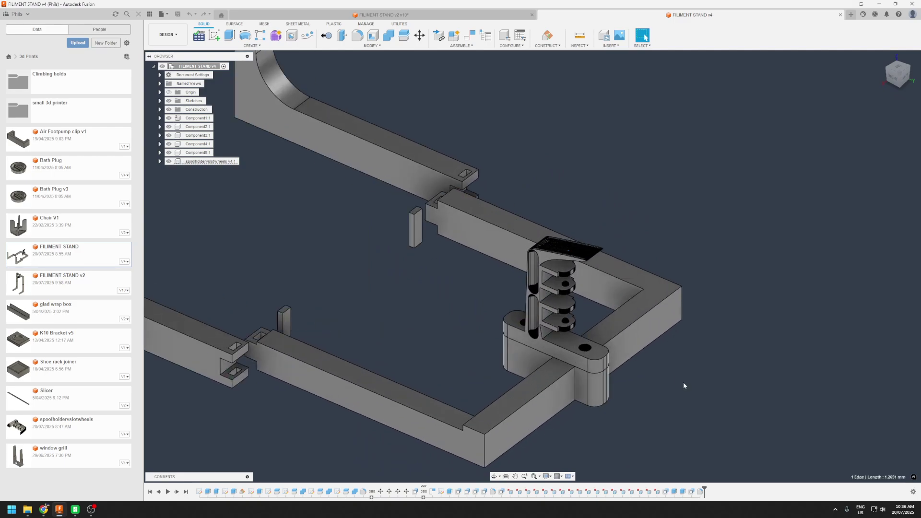
{"action": "left_click", "coordinate": [583, 355]}
{"action": "middle_click_drag", "start_coordinate": [576, 243], "coordinate": [648, 281], "text": "shift"}
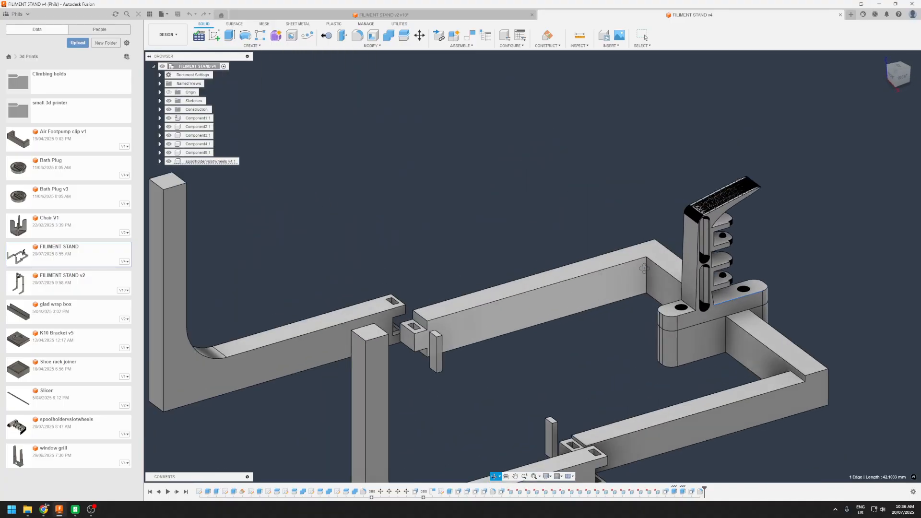
{"action": "scroll", "coordinate": [647, 282], "scroll_direction": "down", "scroll_amount": 5}
{"action": "scroll", "coordinate": [651, 284], "scroll_direction": "up", "scroll_amount": 6}
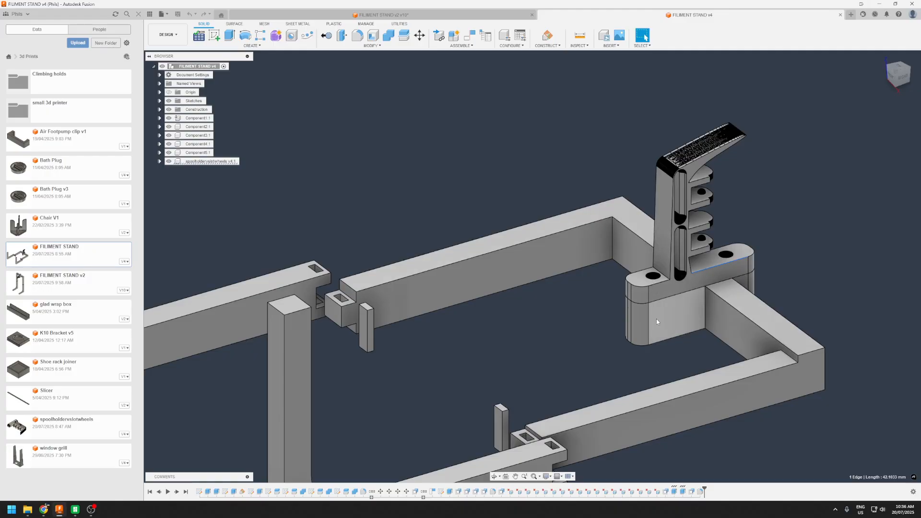
{"action": "scroll", "coordinate": [657, 319], "scroll_direction": "down", "scroll_amount": 3}
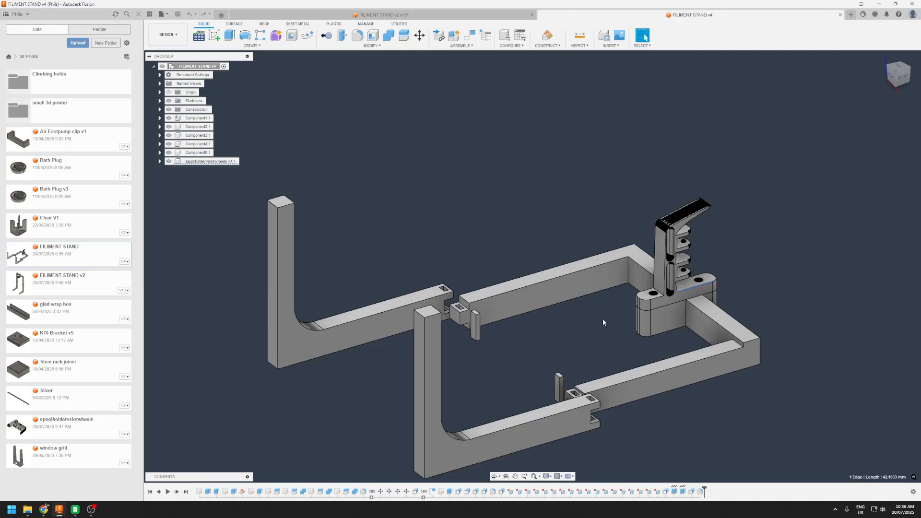
{"action": "mouse_move", "coordinate": [585, 257]}
{"action": "middle_mouse_down", "text": "shift"}
{"action": "mouse_move", "coordinate": [615, 389]}
{"action": "mouse_move", "coordinate": [584, 358]}
{"action": "middle_mouse_up", "text": "shift"}
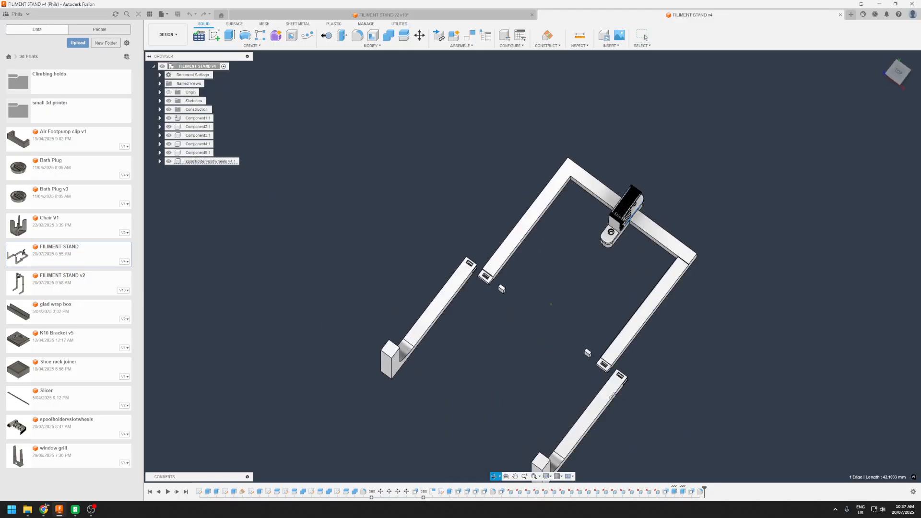
{"action": "left_click", "coordinate": [382, 15]}
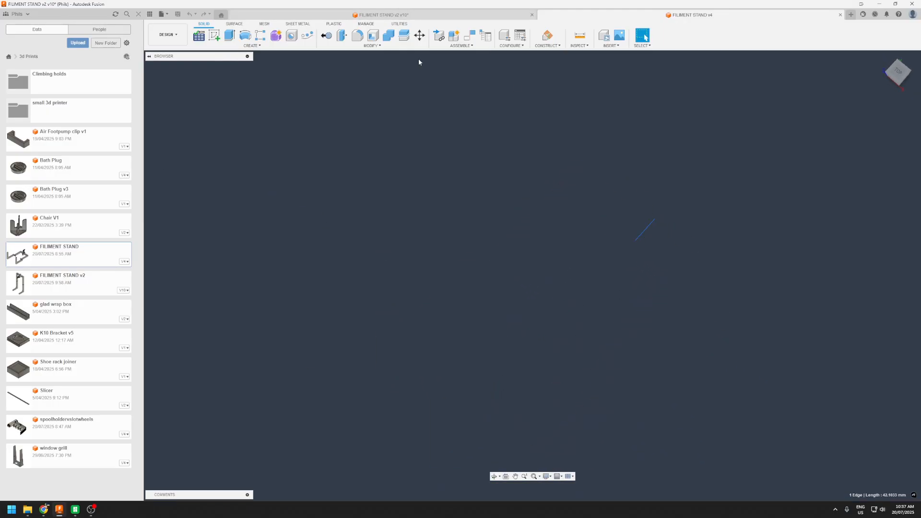
{"action": "mouse_move", "coordinate": [575, 316]}
{"action": "middle_mouse_down", "text": "shift"}
{"action": "mouse_move", "coordinate": [520, 337]}
{"action": "mouse_move", "coordinate": [542, 362]}
{"action": "middle_mouse_up", "text": "shift"}
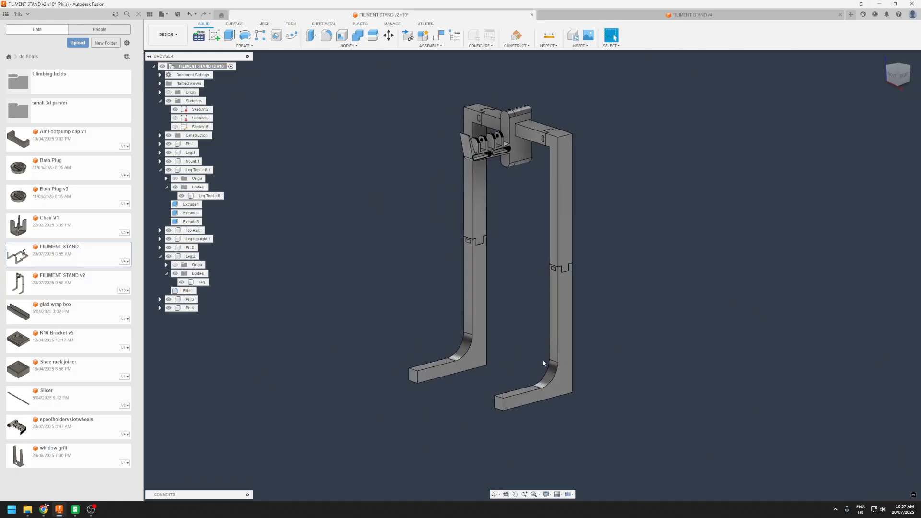
{"action": "scroll", "coordinate": [571, 268], "scroll_direction": "up", "scroll_amount": 2}
{"action": "scroll", "coordinate": [558, 276], "scroll_direction": "up", "scroll_amount": 4}
{"action": "scroll", "coordinate": [571, 251], "scroll_direction": "up", "scroll_amount": 4}
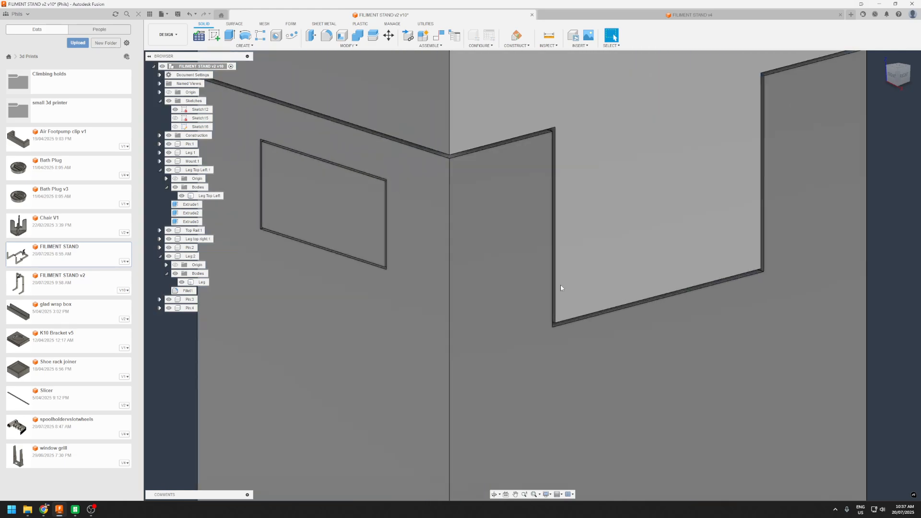
{"action": "scroll", "coordinate": [560, 284], "scroll_direction": "up", "scroll_amount": 4}
{"action": "scroll", "coordinate": [542, 333], "scroll_direction": "down", "scroll_amount": 5}
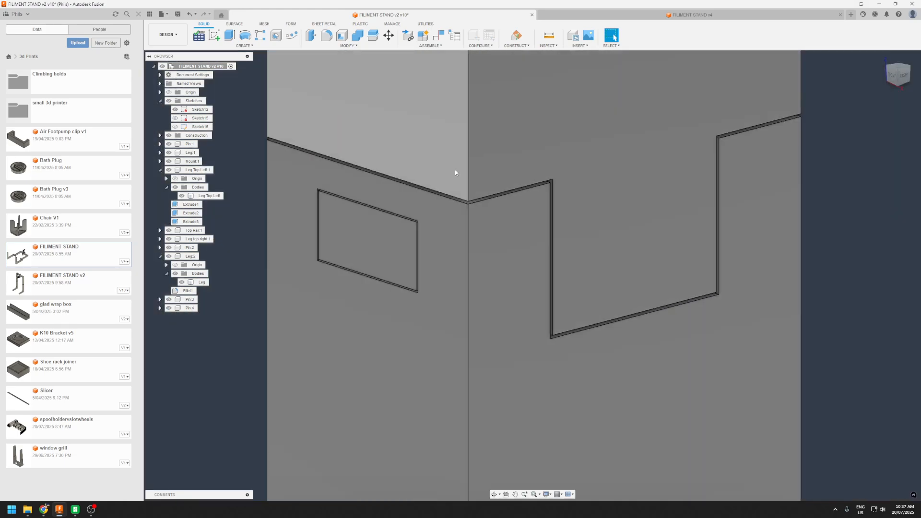
{"action": "scroll", "coordinate": [566, 333], "scroll_direction": "up", "scroll_amount": 2}
{"action": "scroll", "coordinate": [566, 332], "scroll_direction": "down", "scroll_amount": 5}
{"action": "scroll", "coordinate": [581, 342], "scroll_direction": "down", "scroll_amount": 3}
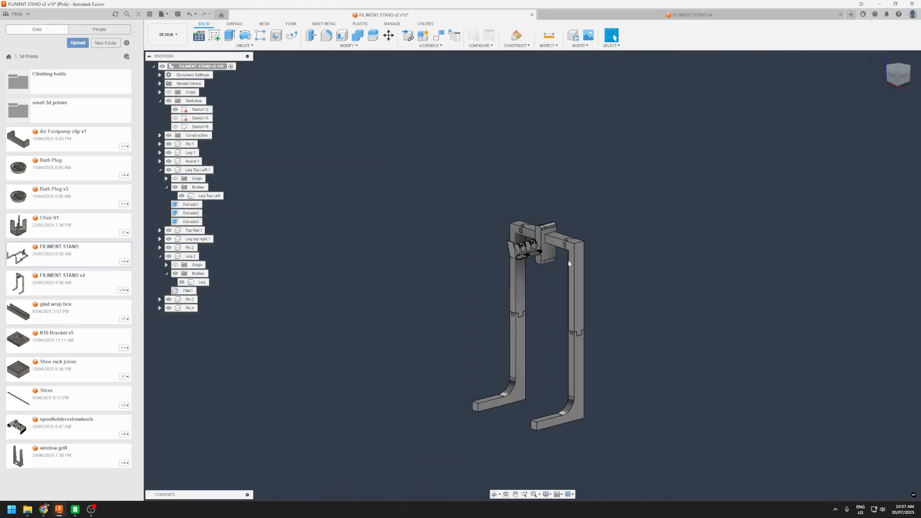
{"action": "scroll", "coordinate": [569, 331], "scroll_direction": "up", "scroll_amount": 5}
{"action": "scroll", "coordinate": [560, 323], "scroll_direction": "up", "scroll_amount": 2}
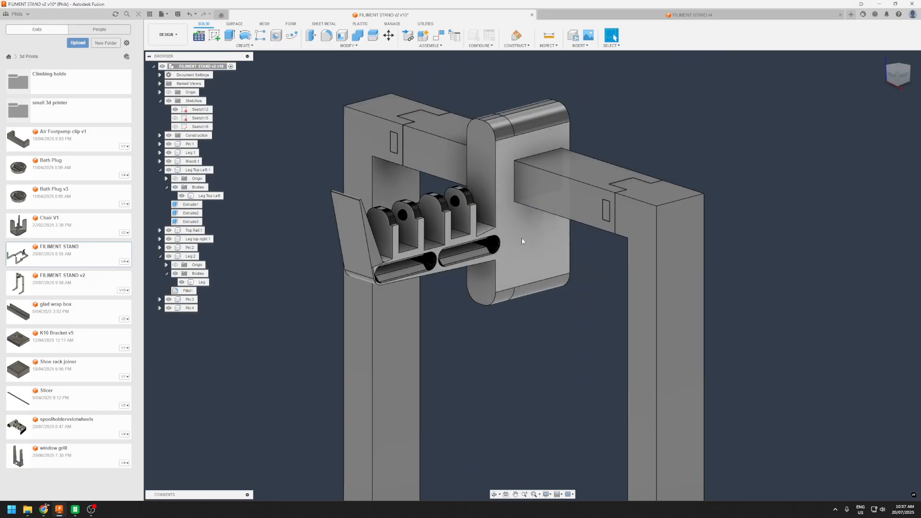
{"action": "scroll", "coordinate": [533, 227], "scroll_direction": "down", "scroll_amount": 2}
{"action": "scroll", "coordinate": [561, 266], "scroll_direction": "down", "scroll_amount": 3}
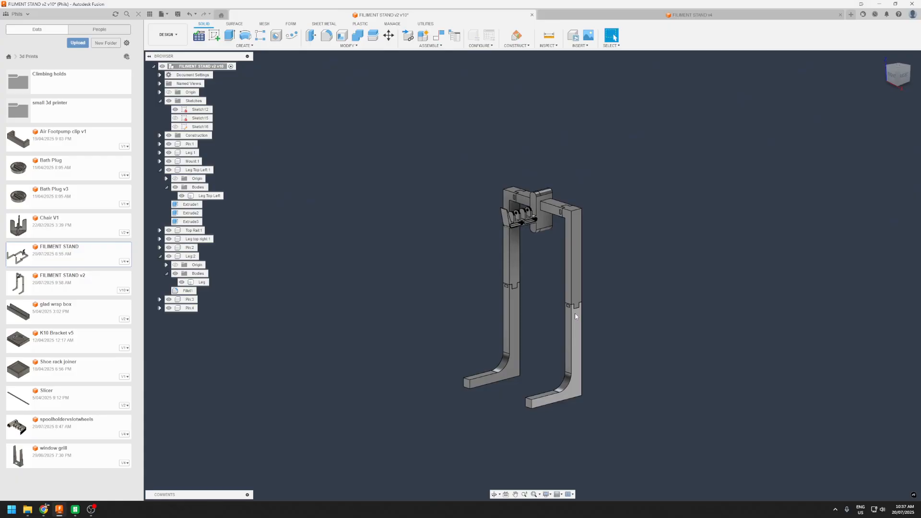
{"action": "scroll", "coordinate": [565, 194], "scroll_direction": "up", "scroll_amount": 3}
{"action": "scroll", "coordinate": [559, 256], "scroll_direction": "up", "scroll_amount": 3}
{"action": "scroll", "coordinate": [559, 256], "scroll_direction": "down", "scroll_amount": 2}
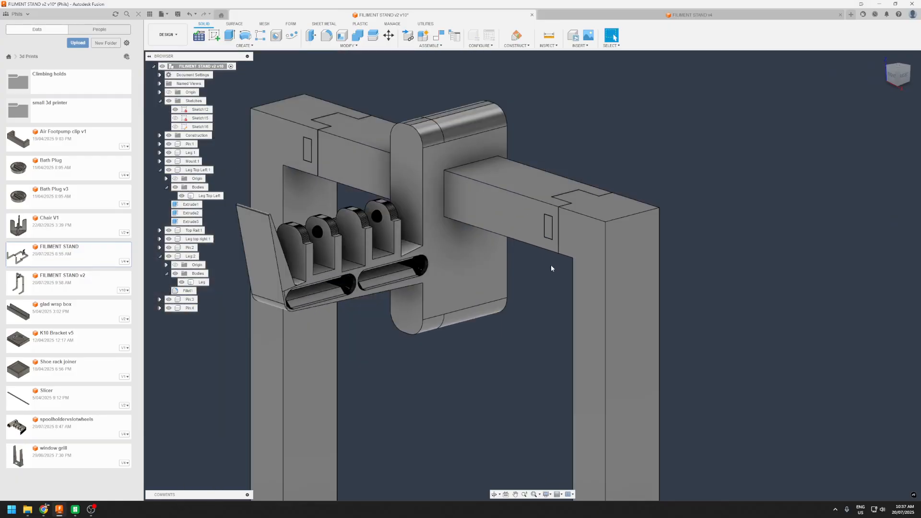
{"action": "scroll", "coordinate": [551, 265], "scroll_direction": "down", "scroll_amount": 2}
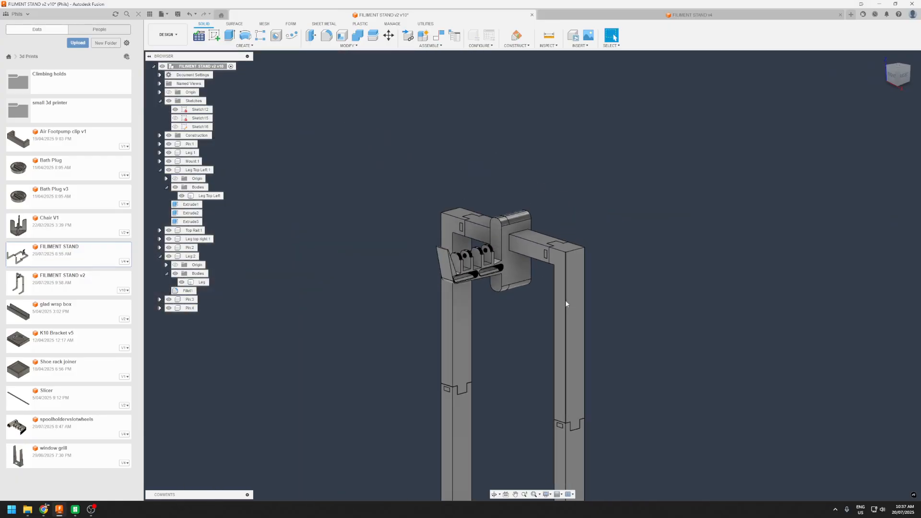
{"action": "scroll", "coordinate": [501, 230], "scroll_direction": "up", "scroll_amount": 3}
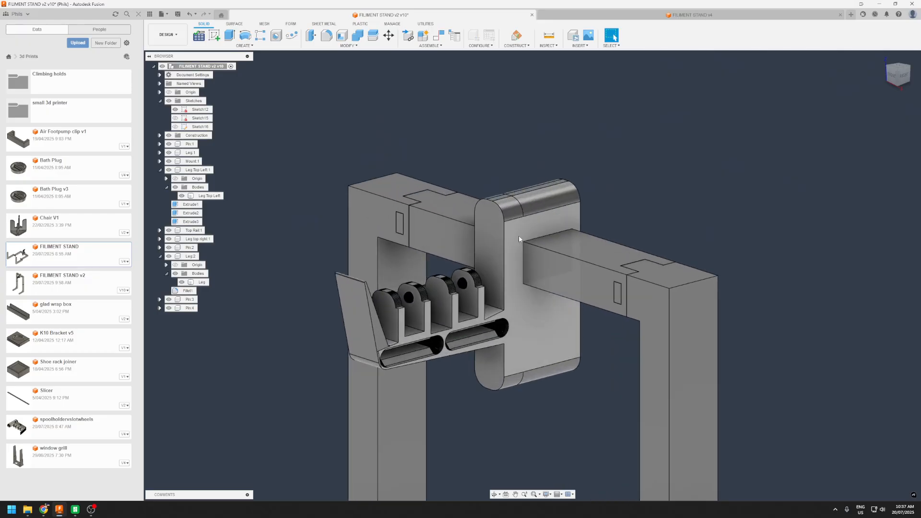
{"action": "mouse_move", "coordinate": [501, 230]}
{"action": "middle_mouse_down", "text": "shift"}
{"action": "mouse_move", "coordinate": [547, 304]}
{"action": "mouse_move", "coordinate": [658, 282]}
{"action": "middle_mouse_up", "text": "shift"}
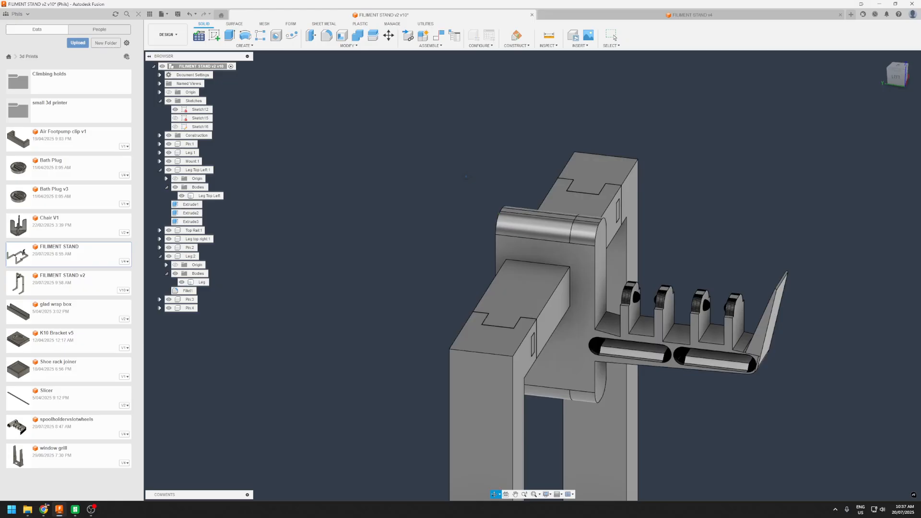
{"action": "mouse_move", "coordinate": [689, 194]}
{"action": "middle_mouse_down", "text": "shift"}
{"action": "mouse_move", "coordinate": [551, 250]}
{"action": "mouse_move", "coordinate": [539, 333]}
{"action": "mouse_move", "coordinate": [529, 291]}
{"action": "middle_mouse_up", "text": "shift"}
{"action": "scroll", "coordinate": [552, 249], "scroll_direction": "down", "scroll_amount": 3}
{"action": "scroll", "coordinate": [551, 250], "scroll_direction": "down", "scroll_amount": 3}
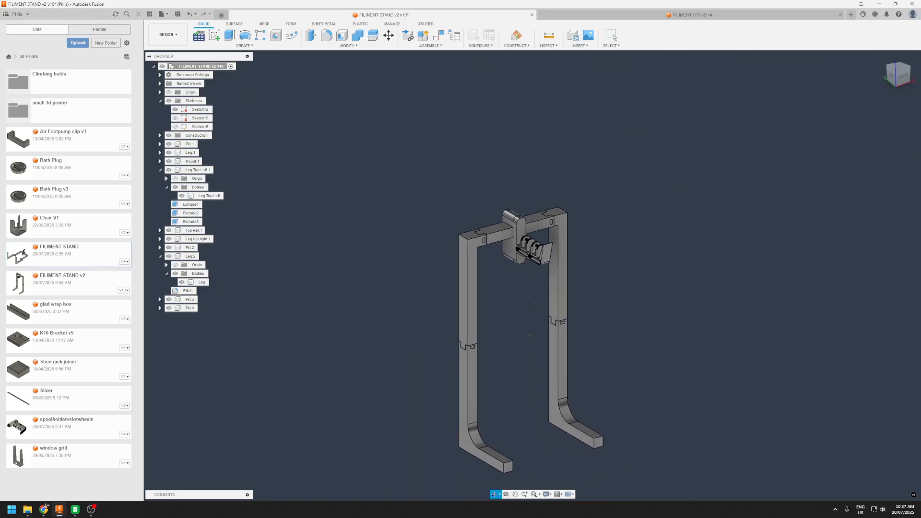
{"action": "scroll", "coordinate": [529, 291], "scroll_direction": "up", "scroll_amount": 3}
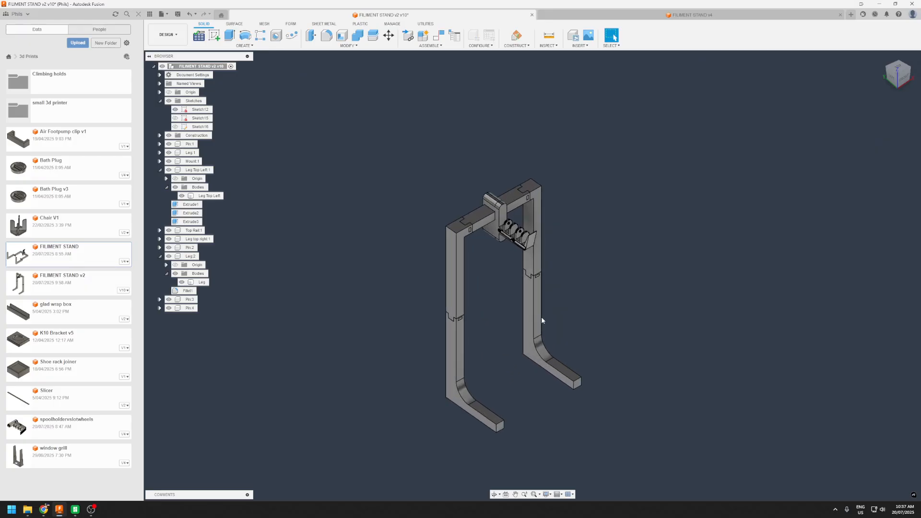
{"action": "scroll", "coordinate": [540, 321], "scroll_direction": "up", "scroll_amount": 3}
{"action": "scroll", "coordinate": [490, 306], "scroll_direction": "down", "scroll_amount": 2}
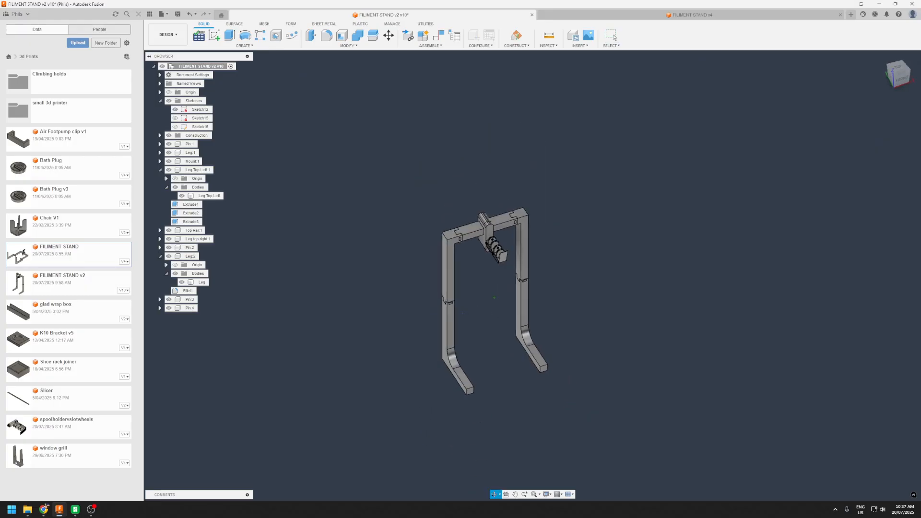
{"action": "mouse_move", "coordinate": [481, 311]}
{"action": "middle_mouse_down", "text": "shift"}
{"action": "mouse_move", "coordinate": [446, 309]}
{"action": "mouse_move", "coordinate": [475, 306]}
{"action": "middle_mouse_up", "text": "shift"}
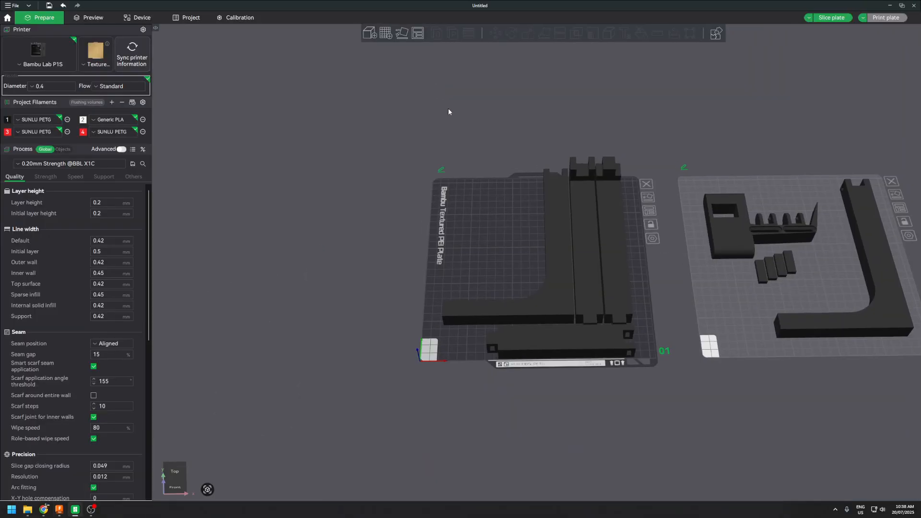
{"action": "left_click_drag", "start_coordinate": [270, 192], "coordinate": [237, 214]}
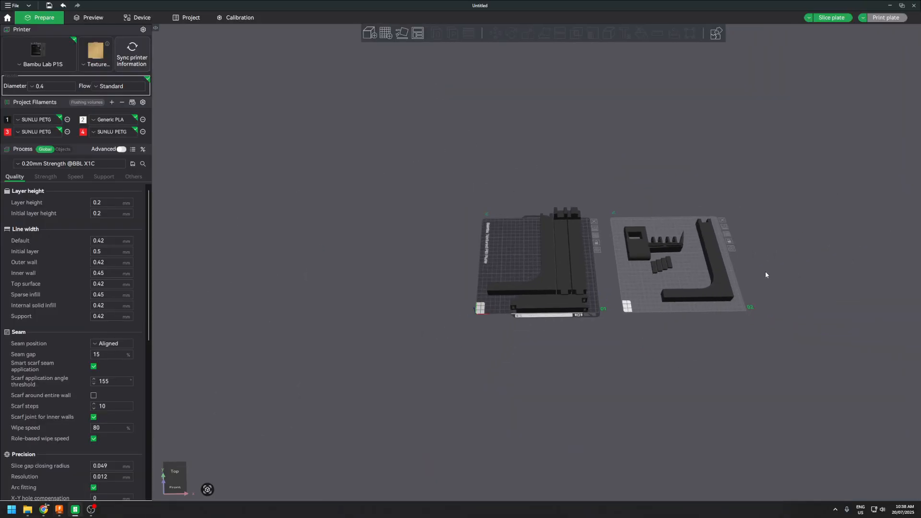
{"action": "scroll", "coordinate": [525, 258], "scroll_direction": "up", "scroll_amount": 2}
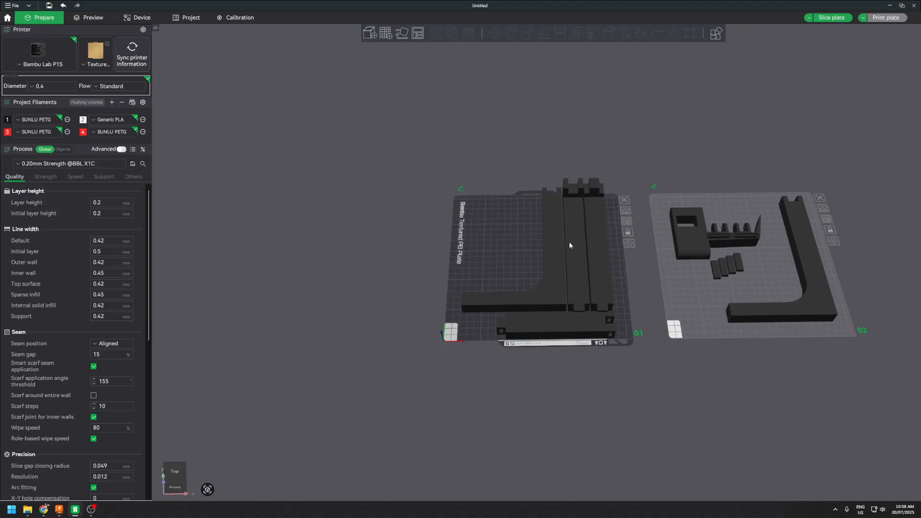
Step: Measure the stand leg between two vertices in Fusion, reading 221.2238 mm, then clear it
{"action": "left_click", "coordinate": [59, 508]}
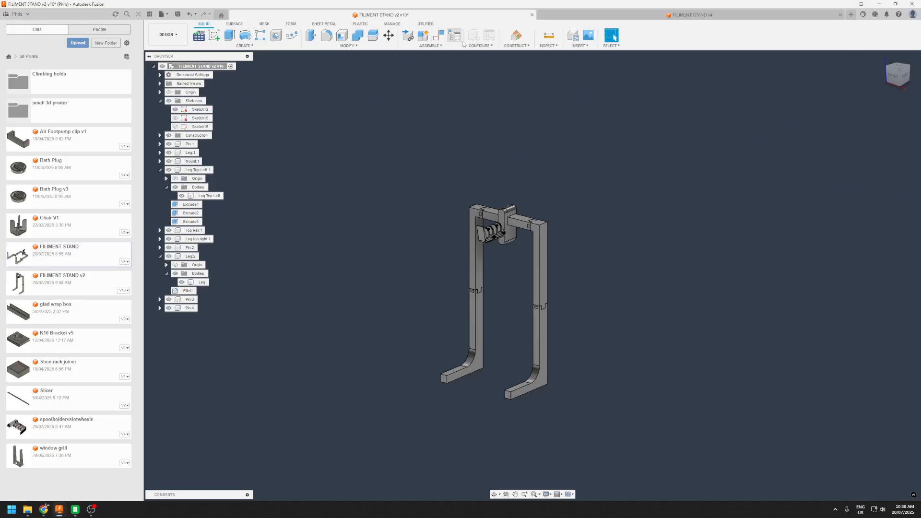
{"action": "key", "text": "i"}
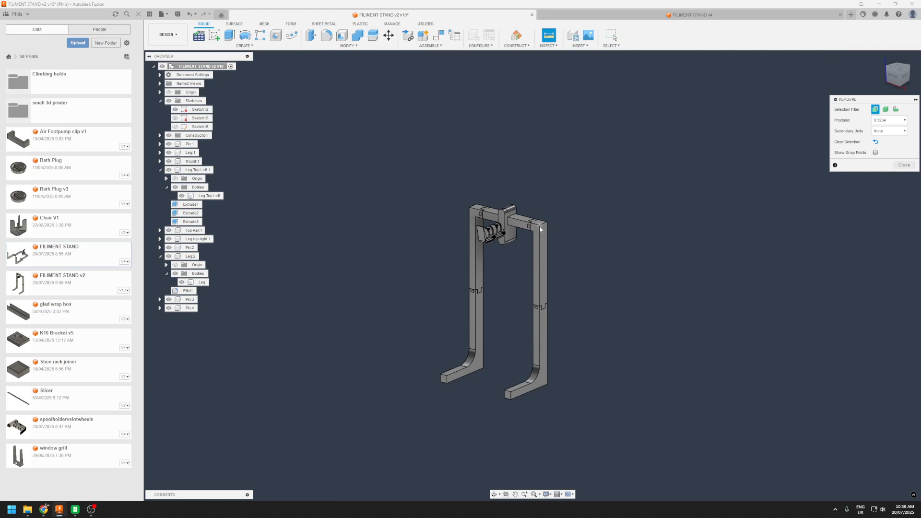
{"action": "left_click", "coordinate": [541, 229]}
{"action": "left_click", "coordinate": [544, 312]}
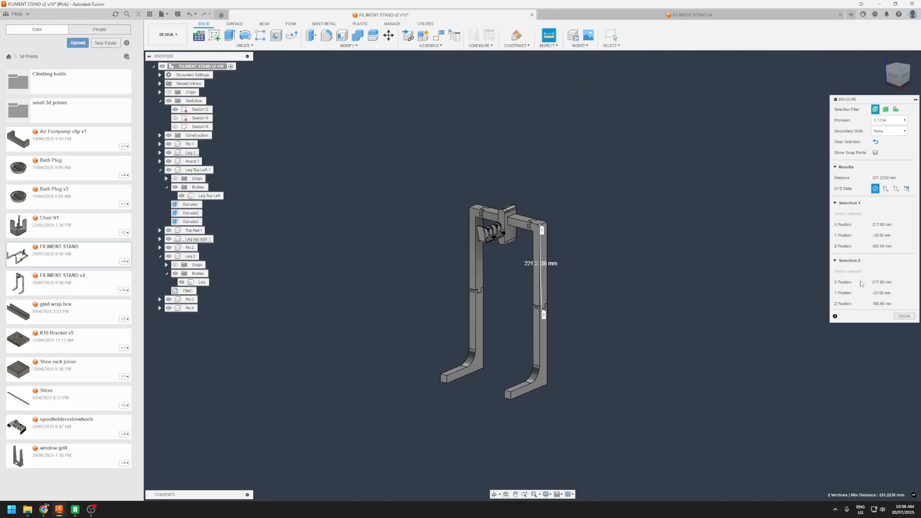
{"action": "left_click", "coordinate": [904, 317]}
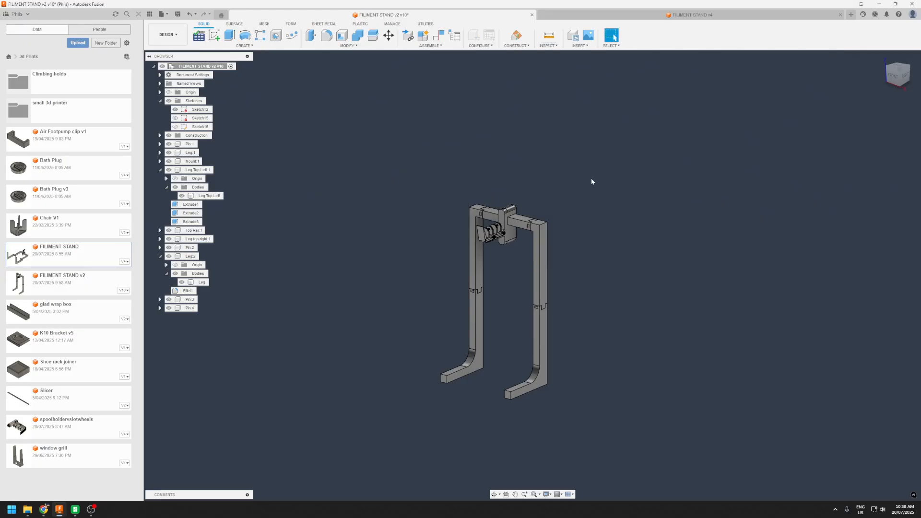
Step: Review the FILIMENT STAND v4 design in a three-quarter view and return to v2
{"action": "left_click", "coordinate": [653, 17]}
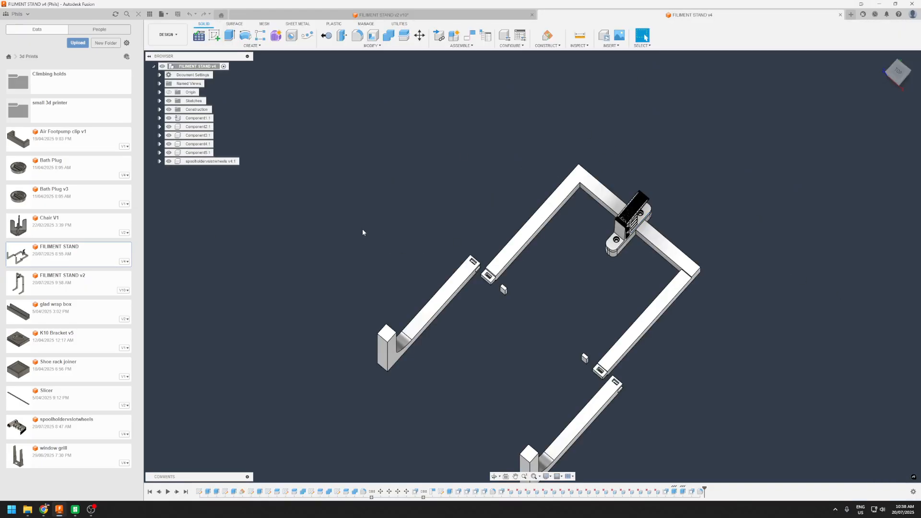
{"action": "middle_click_drag", "start_coordinate": [498, 191], "coordinate": [568, 328], "text": "shift"}
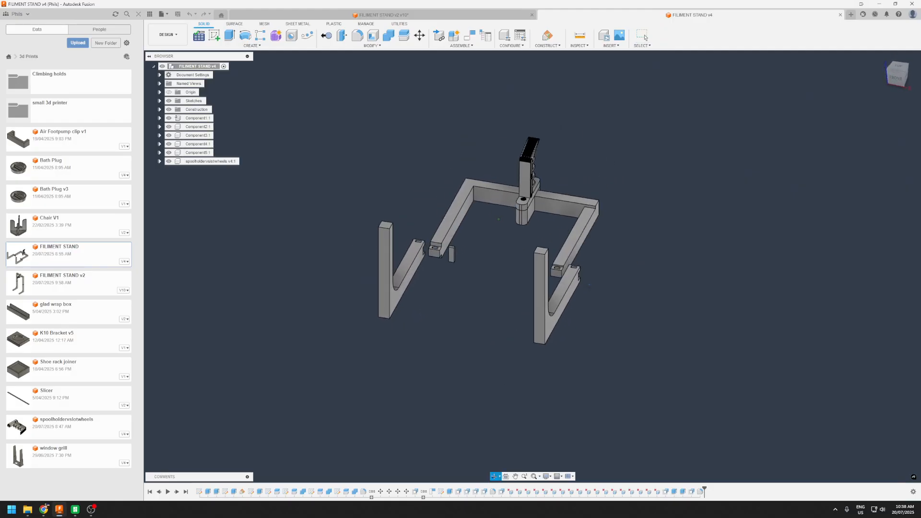
{"action": "key", "text": "ctrl+Tab"}
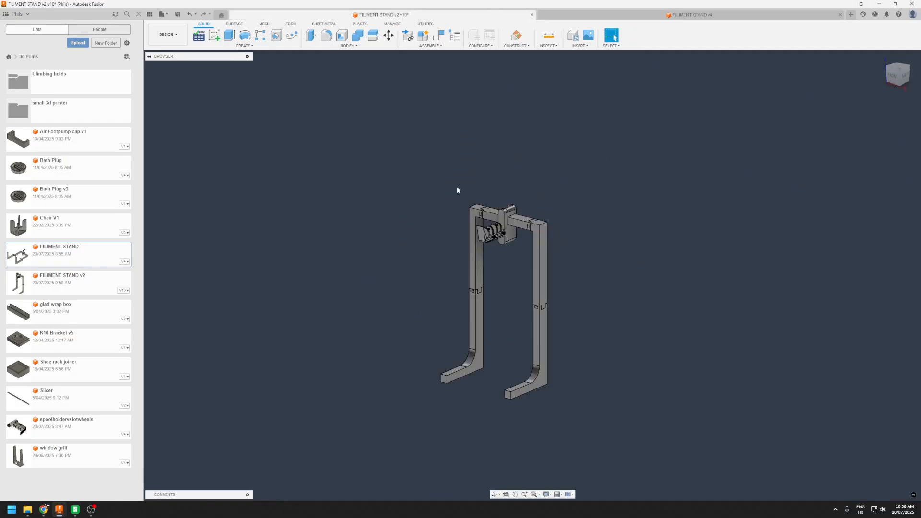
Step: In Bambu Studio's Strength settings choose Gyroid sparse infill and slice plate 1 (about 5h6m)
{"action": "left_click", "coordinate": [75, 510]}
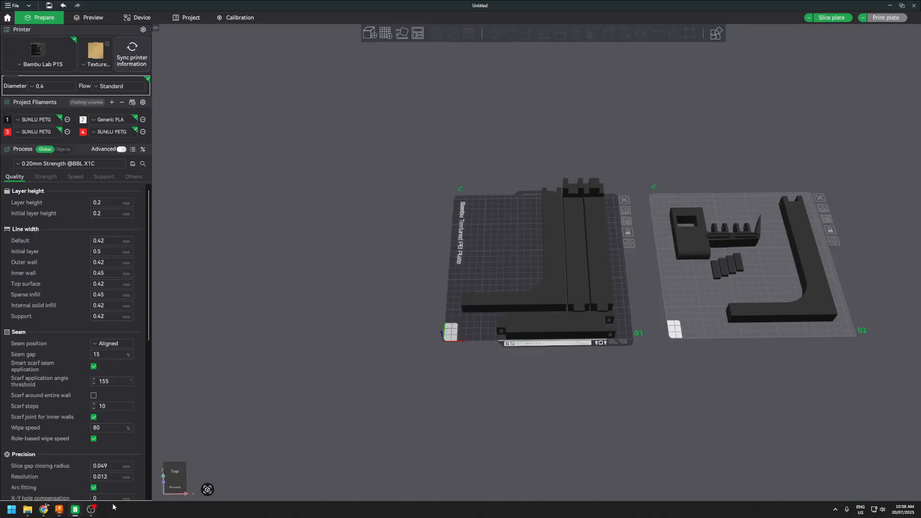
{"action": "scroll", "coordinate": [344, 248], "scroll_direction": "up", "scroll_amount": 2}
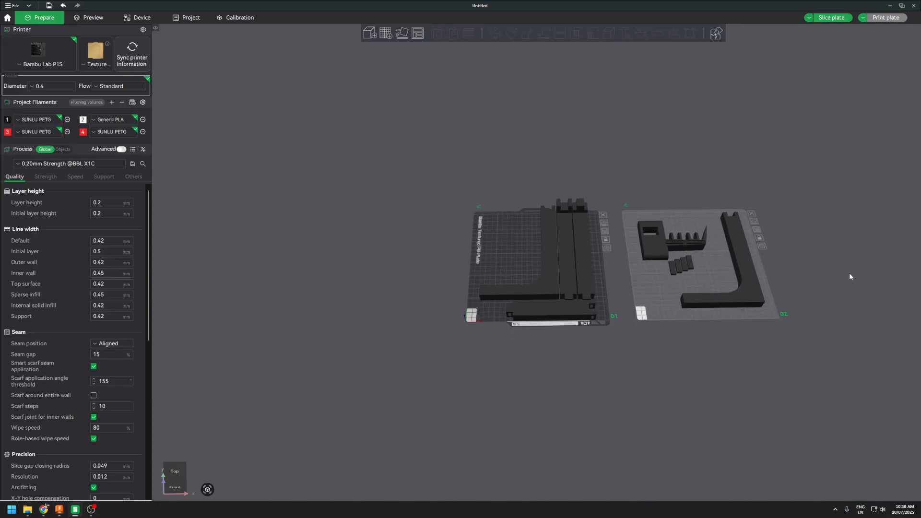
{"action": "middle_click_drag", "start_coordinate": [695, 310], "coordinate": [435, 319]}
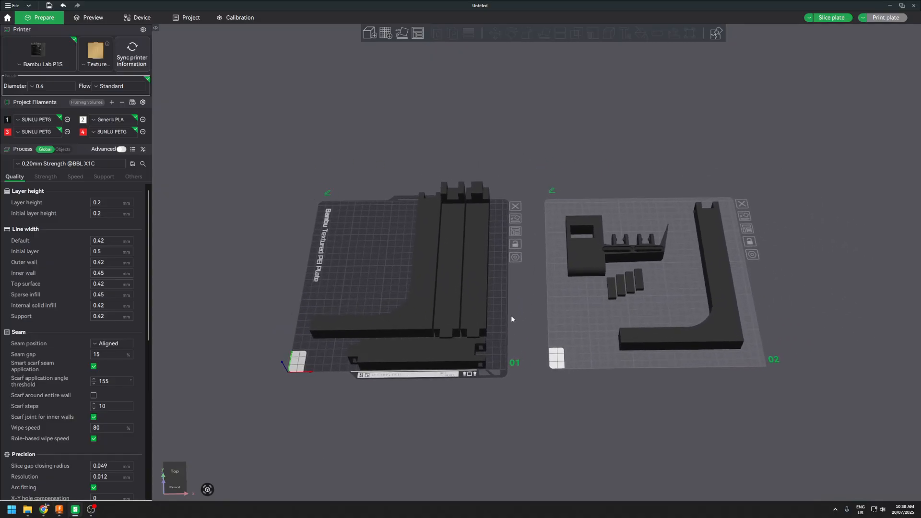
{"action": "left_click", "coordinate": [48, 176]}
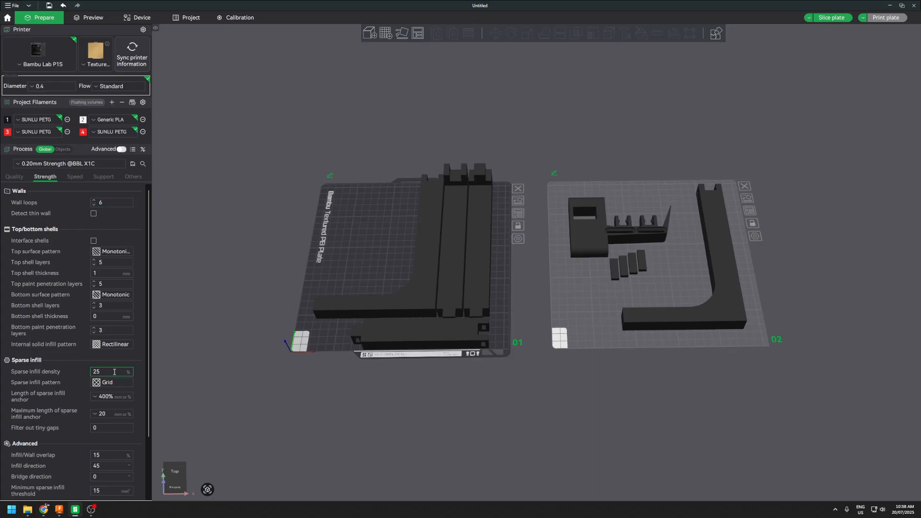
{"action": "type", "text": "10"}
{"action": "left_click", "coordinate": [105, 384]}
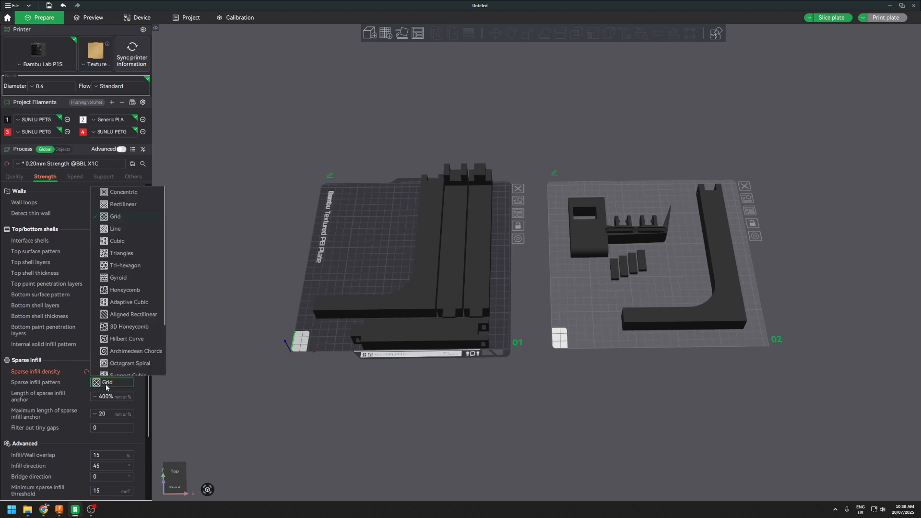
{"action": "left_click", "coordinate": [131, 280]}
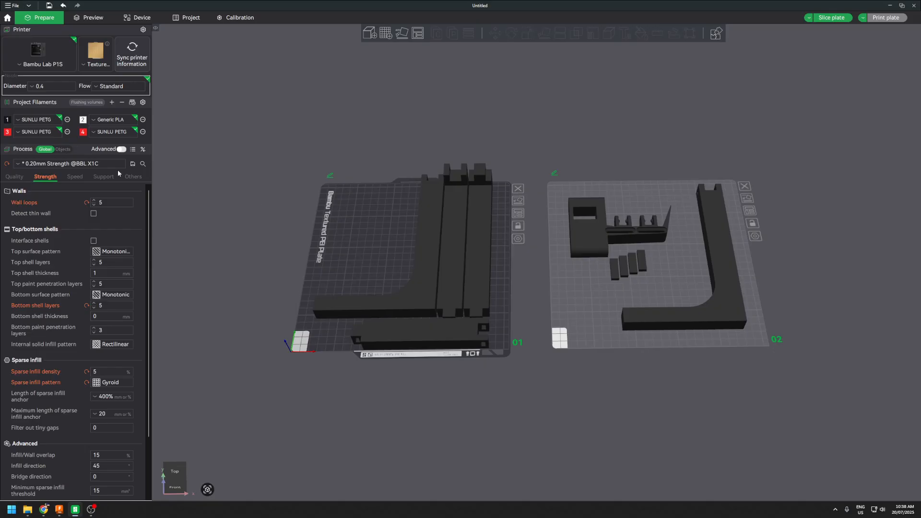
{"action": "left_click", "coordinate": [829, 17]}
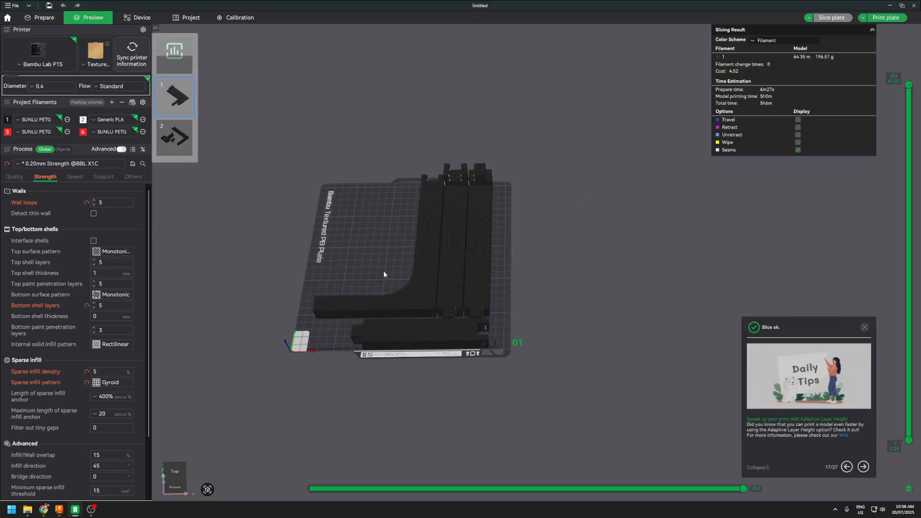
Step: Colour the sliced preview by line type and inspect the lower layers
{"action": "left_click", "coordinate": [806, 44]}
{"action": "left_click", "coordinate": [770, 62]}
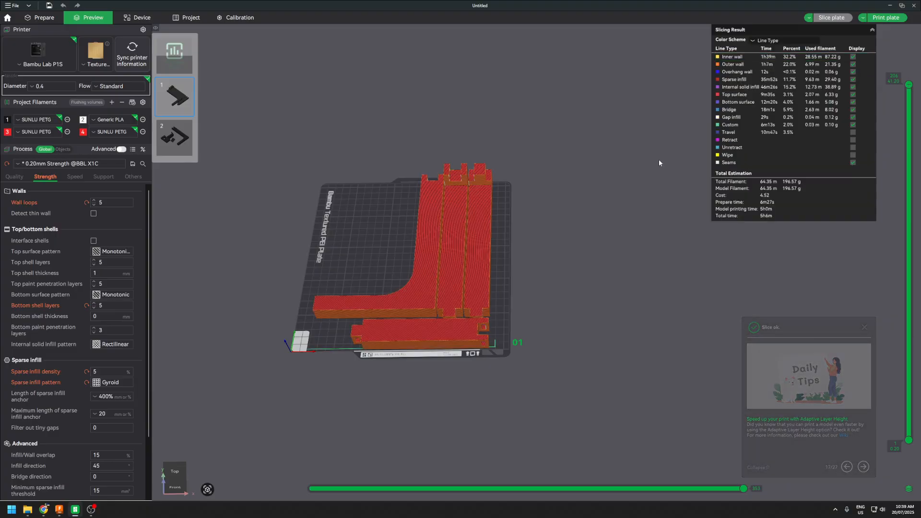
{"action": "mouse_move", "coordinate": [567, 248]}
{"action": "left_mouse_down"}
{"action": "mouse_move", "coordinate": [532, 237]}
{"action": "mouse_move", "coordinate": [541, 254]}
{"action": "left_mouse_up"}
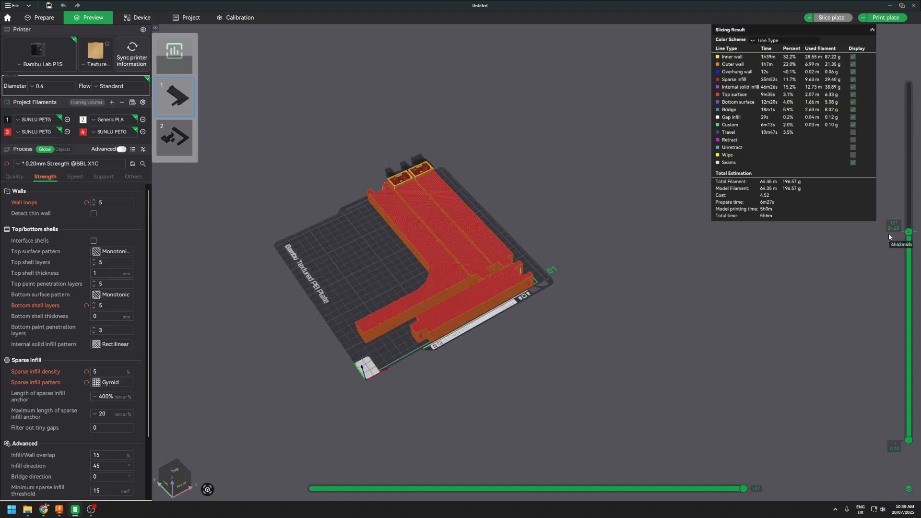
{"action": "mouse_move", "coordinate": [889, 233]}
{"action": "left_mouse_down"}
{"action": "mouse_move", "coordinate": [857, 391]}
{"action": "mouse_move", "coordinate": [866, 181]}
{"action": "left_mouse_up"}
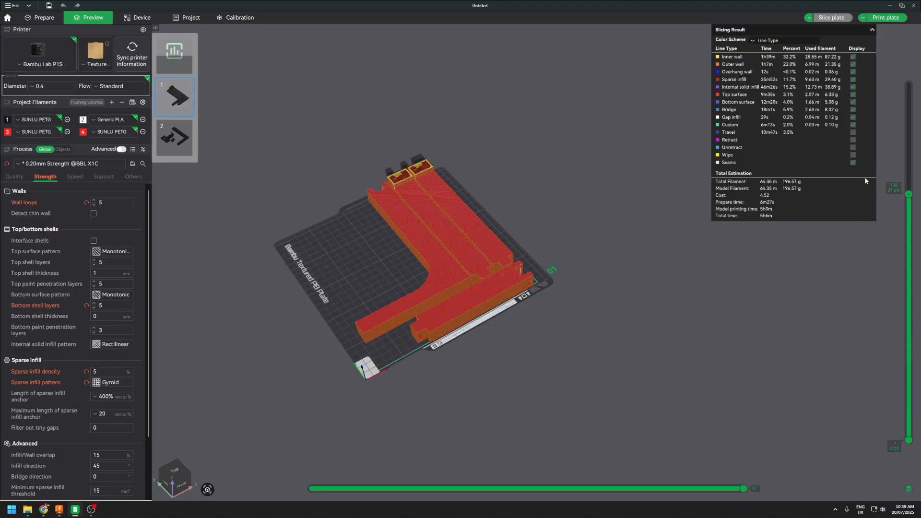
Step: Switch the sparse infill to Adaptive Cubic and re-slice, giving about 4h56m
{"action": "left_click", "coordinate": [120, 382]}
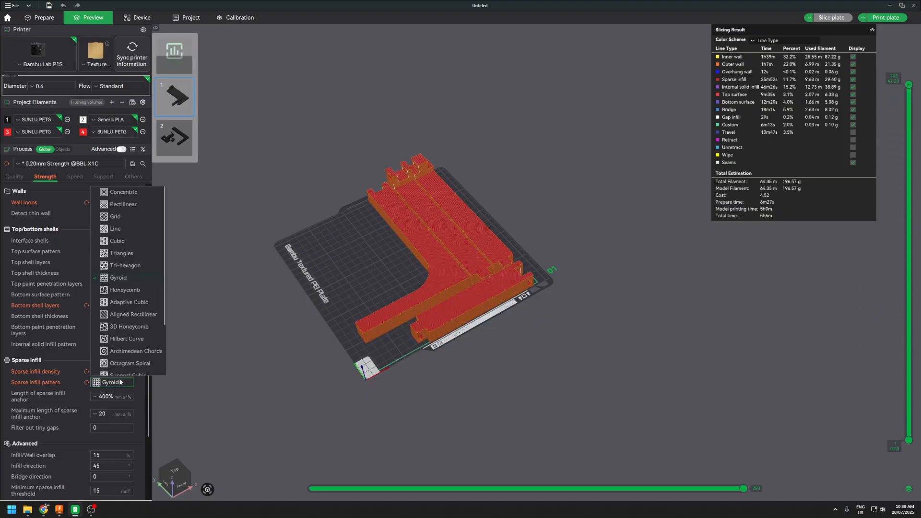
{"action": "left_click", "coordinate": [124, 302]}
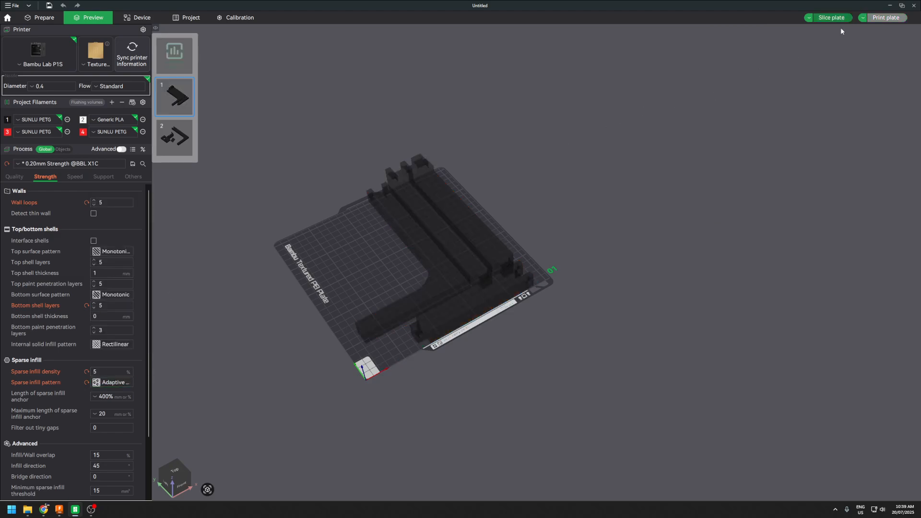
{"action": "left_click", "coordinate": [833, 18]}
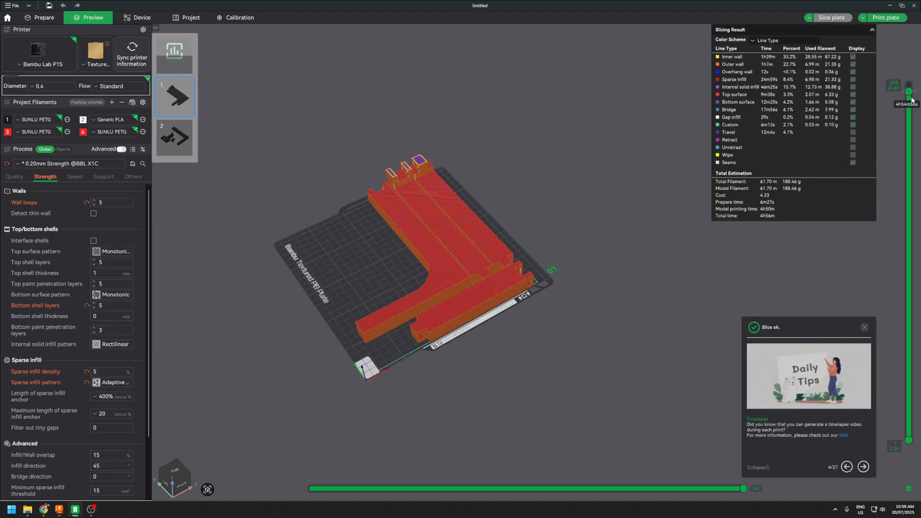
{"action": "mouse_move", "coordinate": [899, 220]}
{"action": "left_mouse_down"}
{"action": "mouse_move", "coordinate": [897, 322]}
{"action": "mouse_move", "coordinate": [893, 231]}
{"action": "left_mouse_up"}
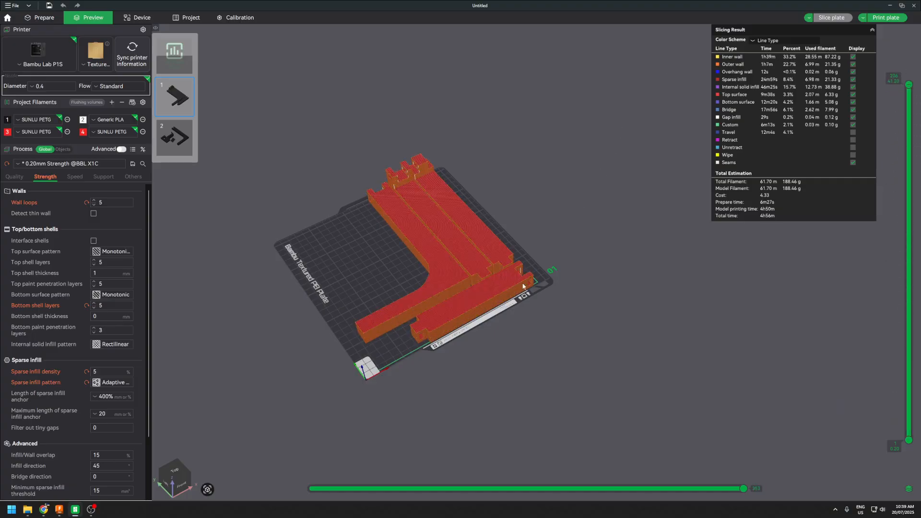
Step: Send the sliced stand-leg plate as a print job to the P1S
{"action": "left_click", "coordinate": [886, 19]}
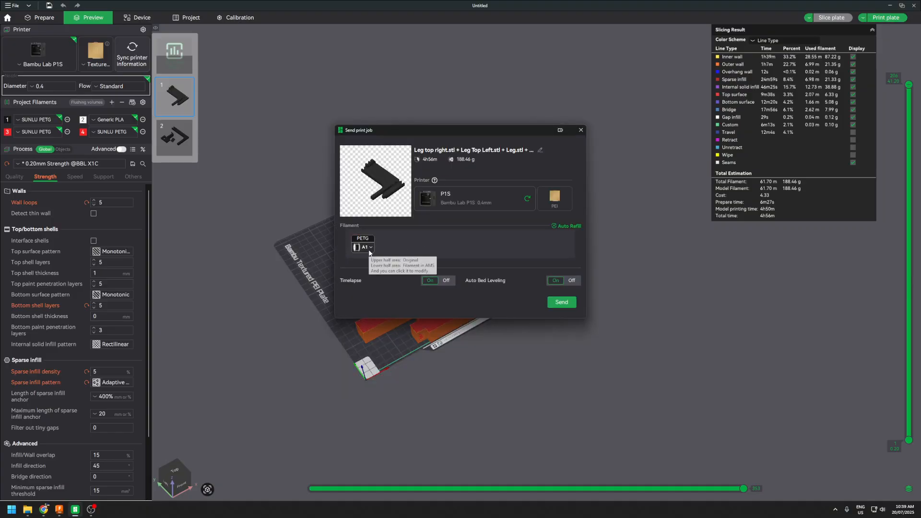